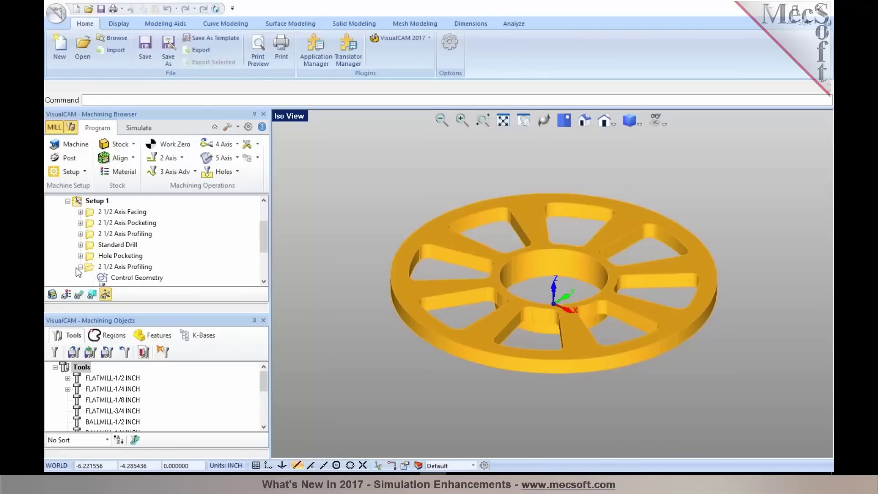
- Turn on silhouette edges and sharp edges for the stock display in the simulation preferences
{"action": "scroll", "coordinate": [79, 271], "scroll_direction": "up", "scroll_amount": 1}
{"action": "left_click_drag", "start_coordinate": [167, 311], "coordinate": [161, 353]}
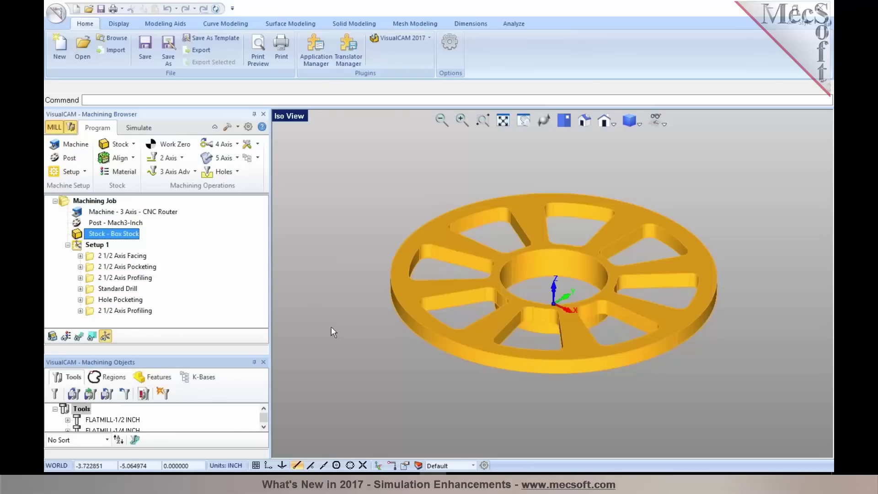
{"action": "left_click", "coordinate": [248, 127]}
{"action": "left_click", "coordinate": [318, 98]}
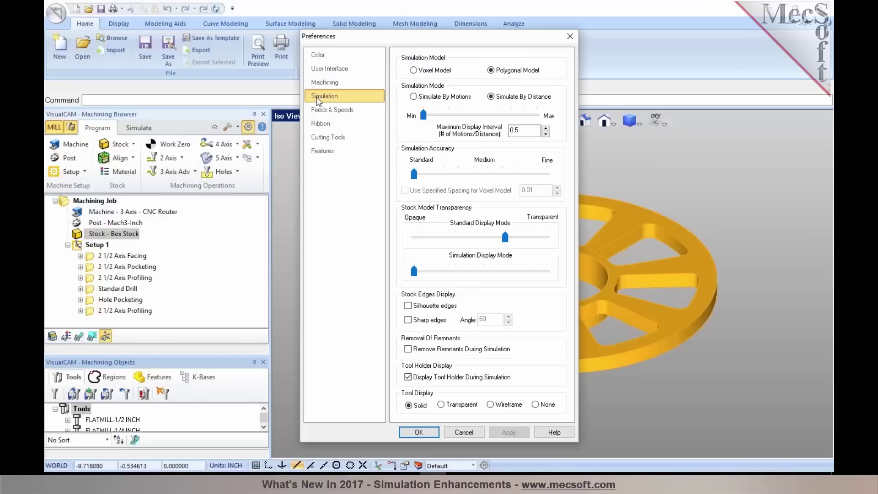
{"action": "left_click", "coordinate": [408, 307]}
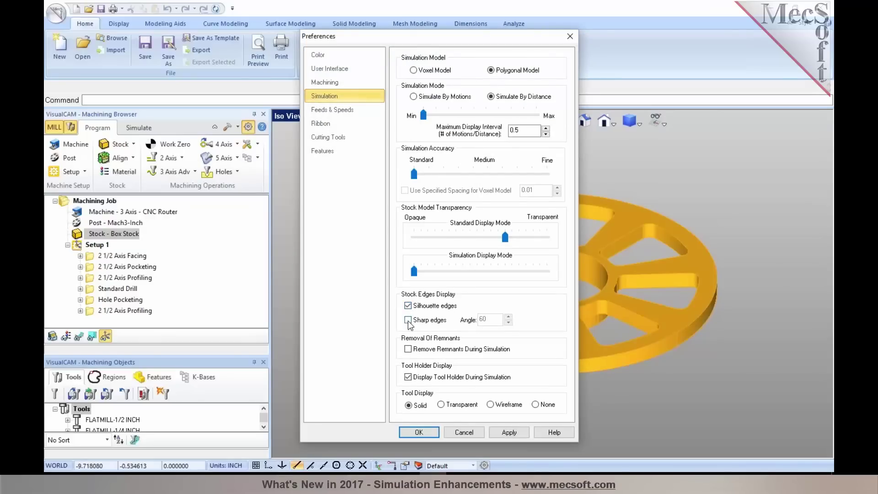
{"action": "left_click", "coordinate": [408, 320]}
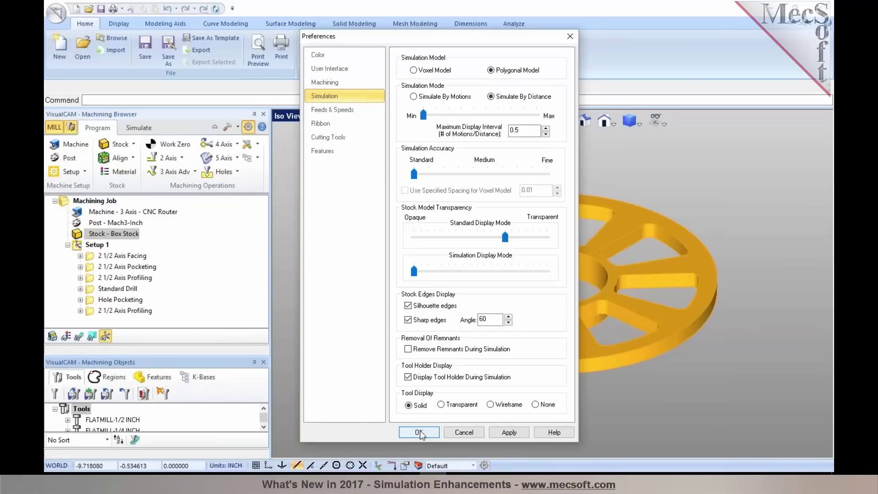
{"action": "left_click", "coordinate": [419, 433]}
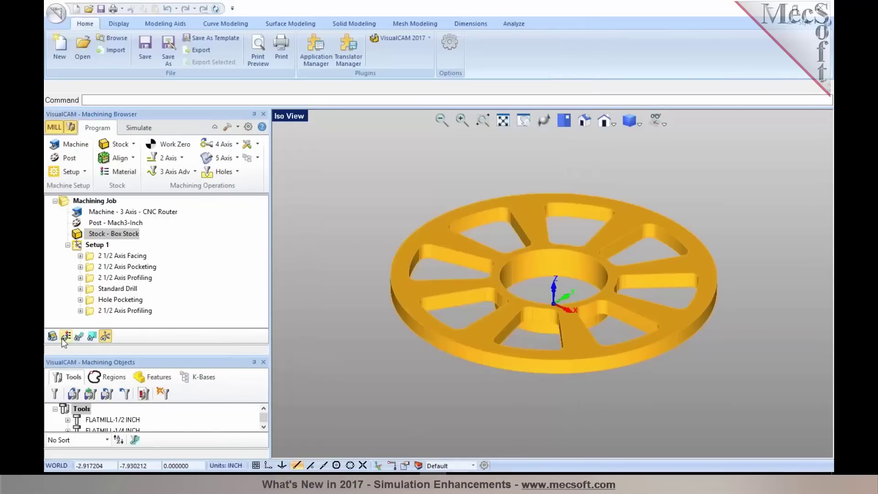
- Show the box stock and simulate Setup 1 at a higher speed, pausing the simulation after the pocketing operation
{"action": "left_click", "coordinate": [53, 337]}
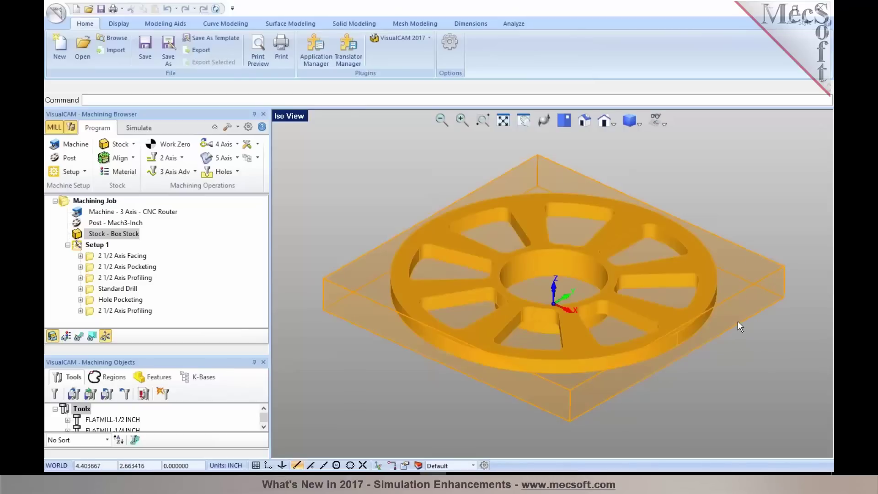
{"action": "left_click", "coordinate": [139, 130]}
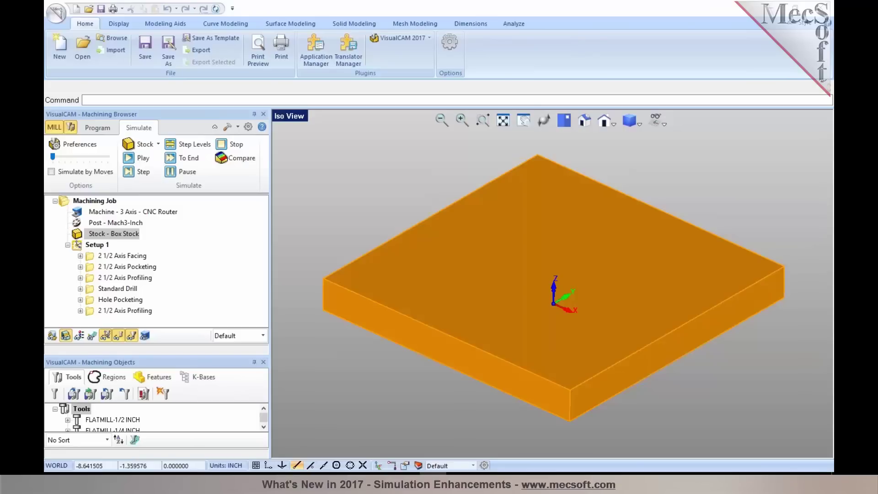
{"action": "left_click", "coordinate": [97, 245]}
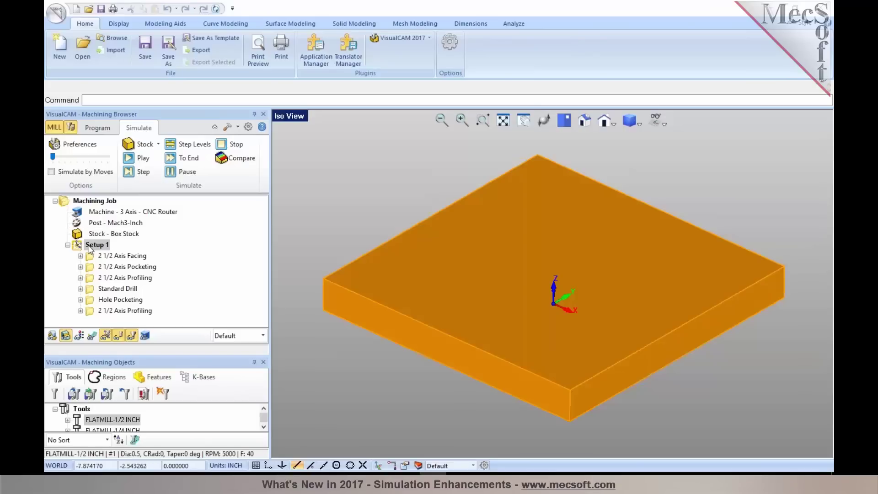
{"action": "left_click", "coordinate": [130, 161]}
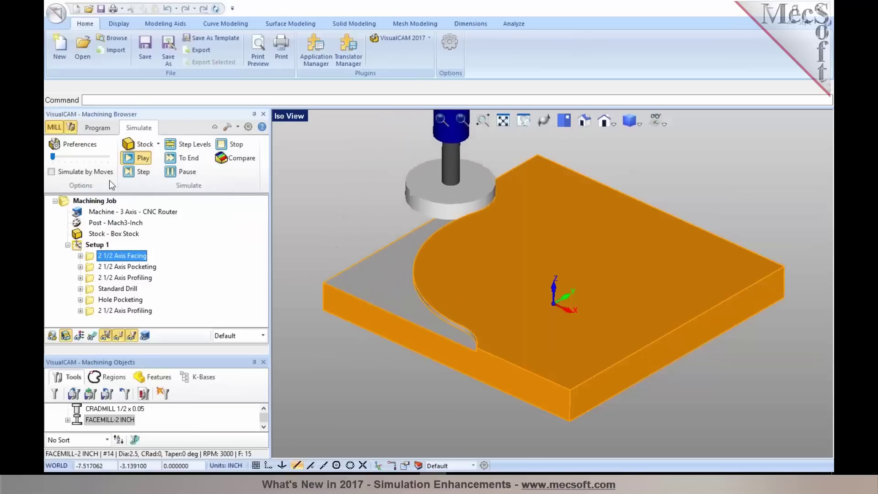
{"action": "left_click_drag", "start_coordinate": [52, 156], "coordinate": [64, 158]}
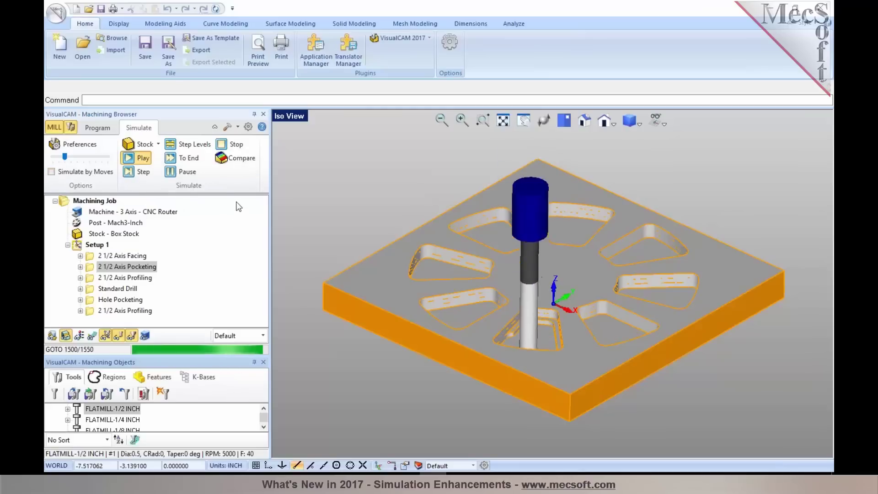
{"action": "left_click", "coordinate": [176, 176]}
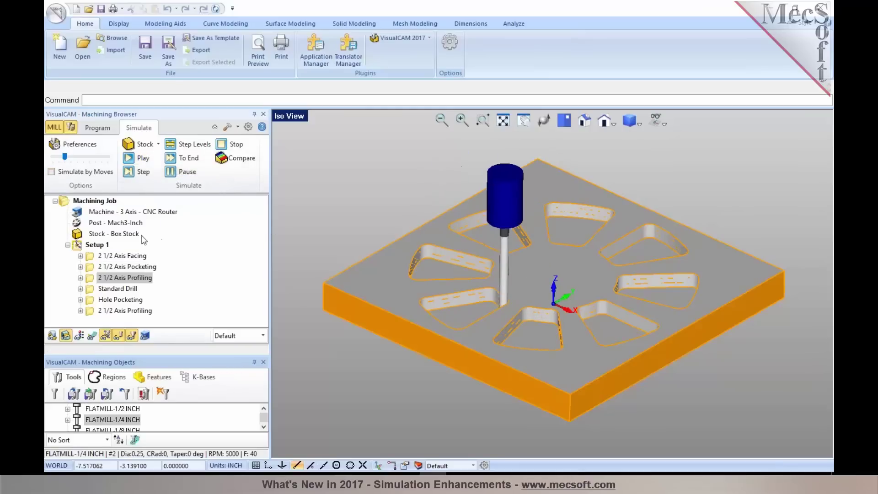
- Return to the start of Setup 1 and check the simulation color in the 2 1/2 Axis Facing operation's properties
{"action": "left_click", "coordinate": [89, 250]}
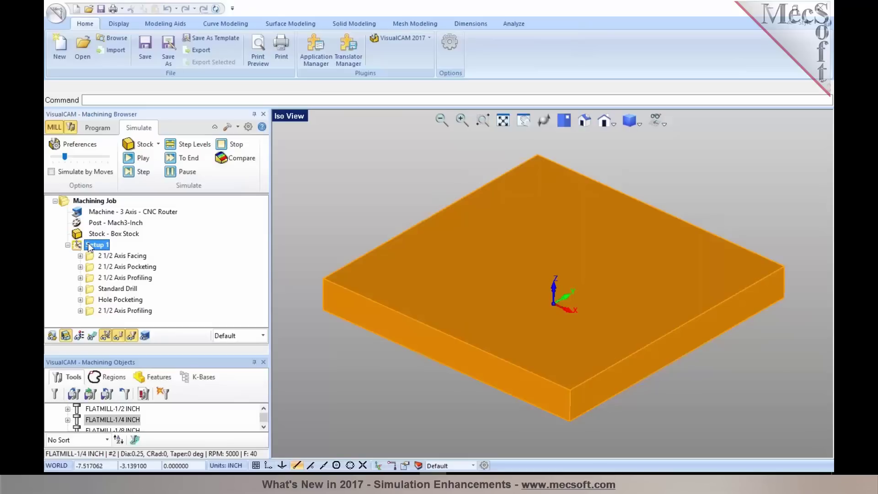
{"action": "left_click", "coordinate": [91, 260]}
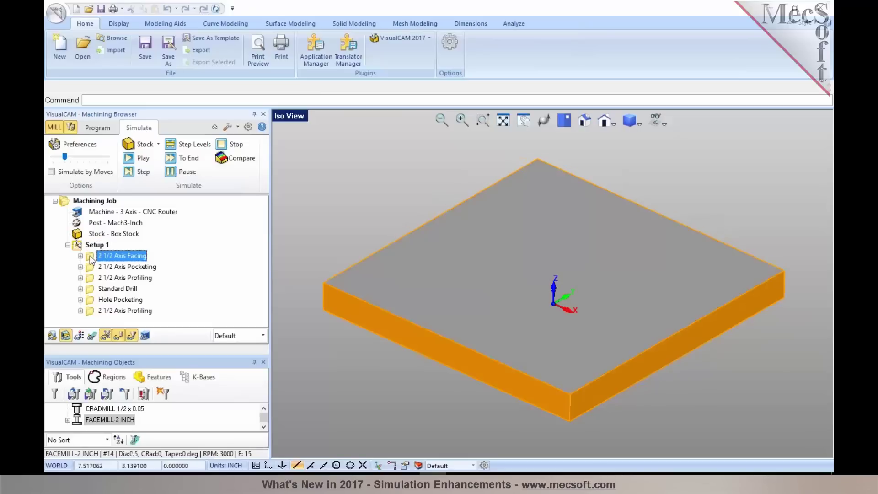
{"action": "right_click", "coordinate": [91, 256]}
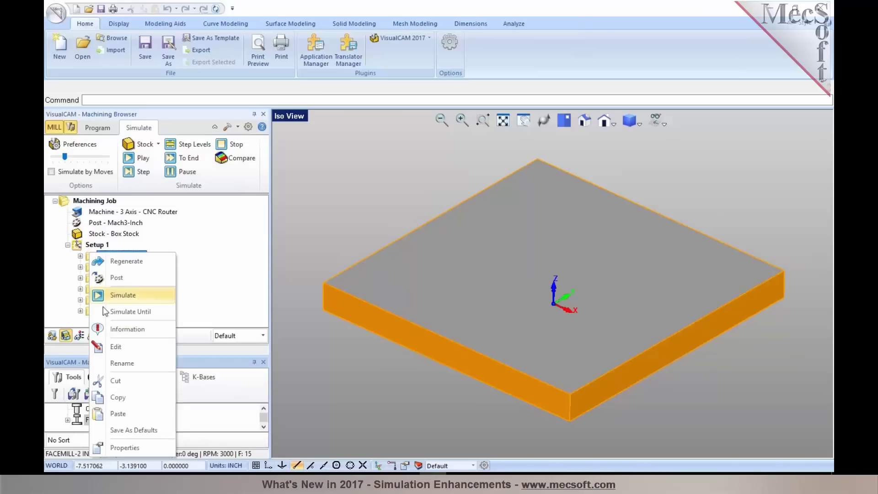
{"action": "left_click", "coordinate": [115, 448]}
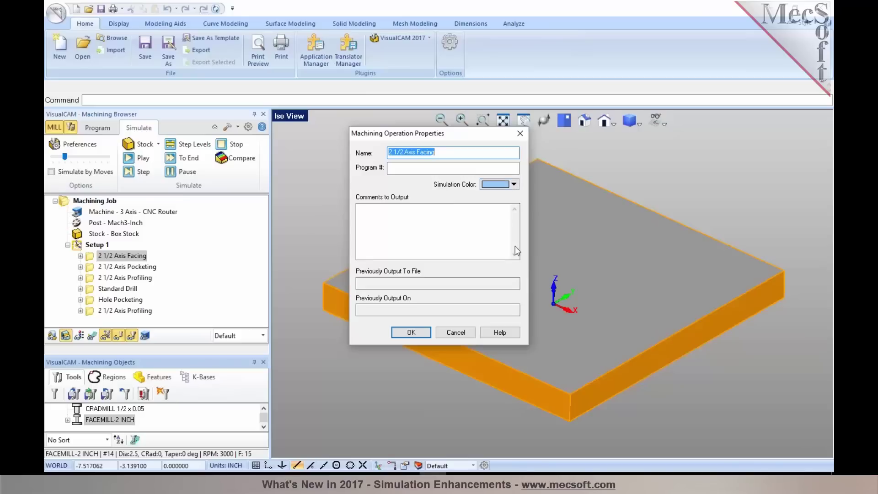
{"action": "left_click", "coordinate": [452, 335]}
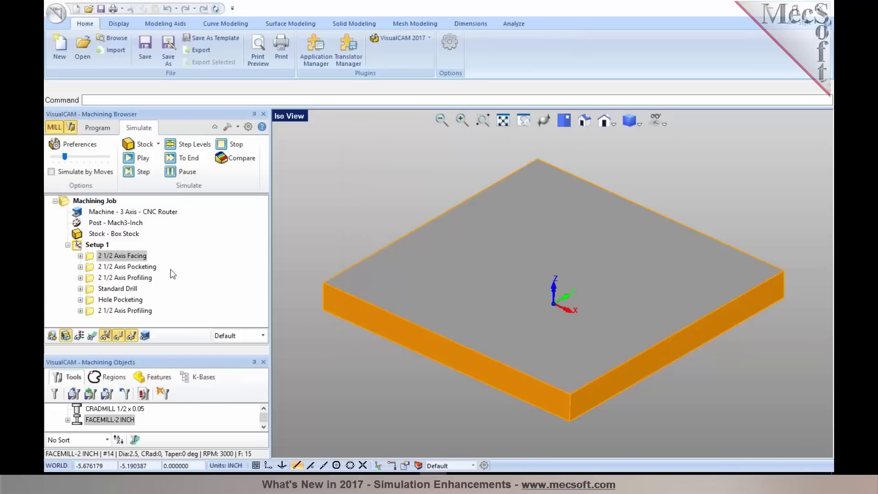
- Check the simulation color in the 2 1/2 Axis Pocketing operation's properties without changing it
{"action": "left_click", "coordinate": [139, 268]}
{"action": "right_click", "coordinate": [139, 268]}
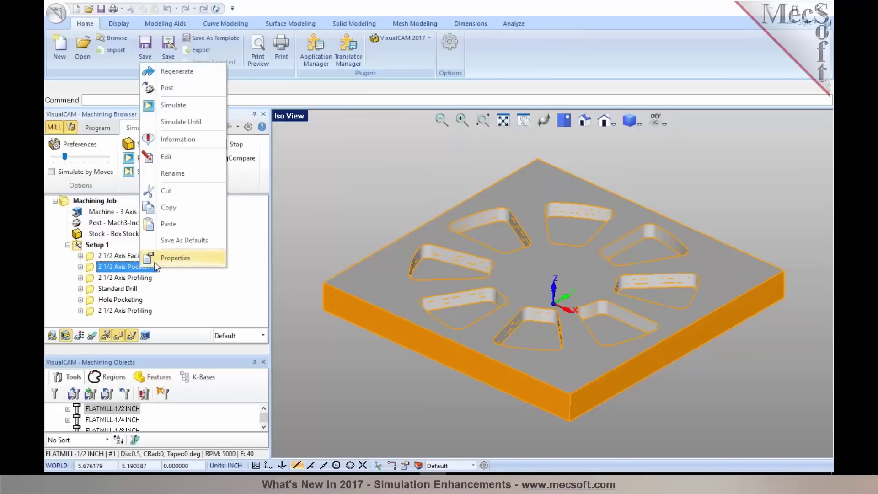
{"action": "left_click", "coordinate": [156, 258]}
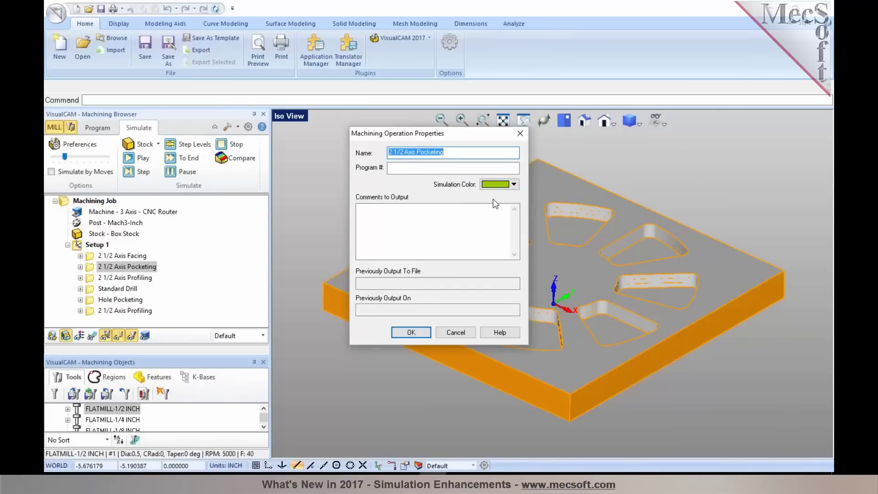
{"action": "left_click", "coordinate": [457, 331]}
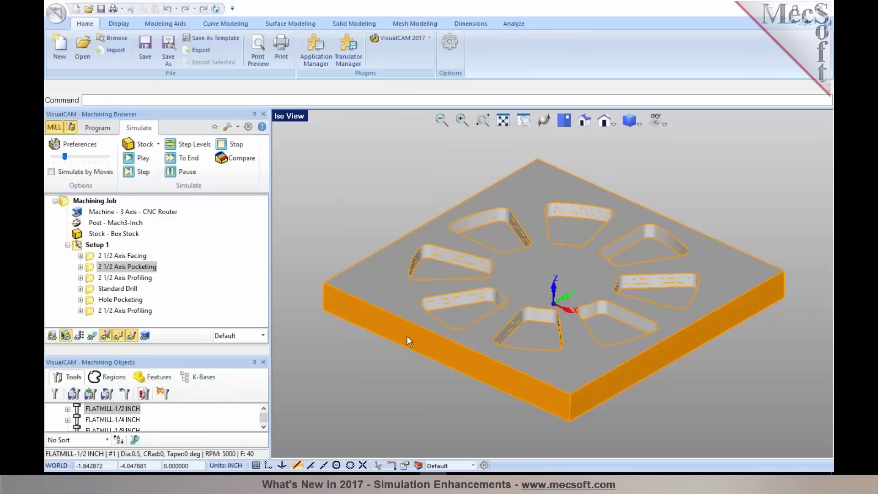
- Return to Setup 1, review the simulation color modes, and check the cut material color of the FLATMILL-1/2 INCH tool
{"action": "left_click", "coordinate": [110, 242]}
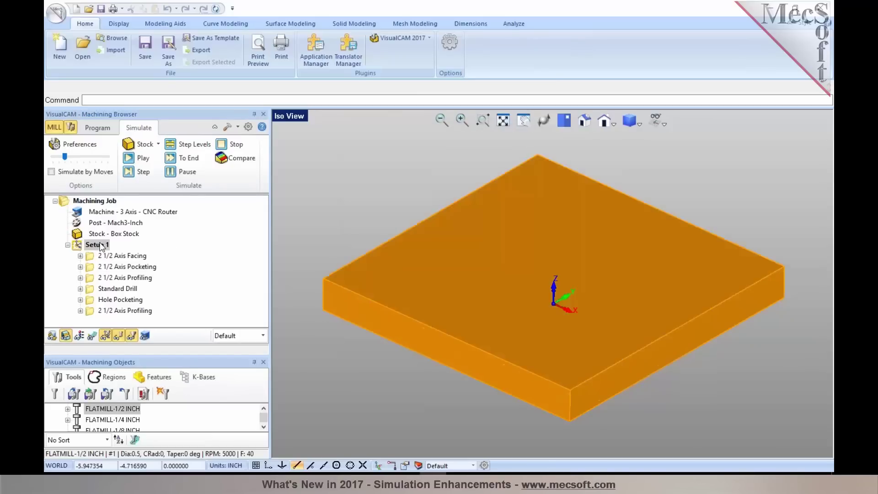
{"action": "left_click", "coordinate": [263, 337]}
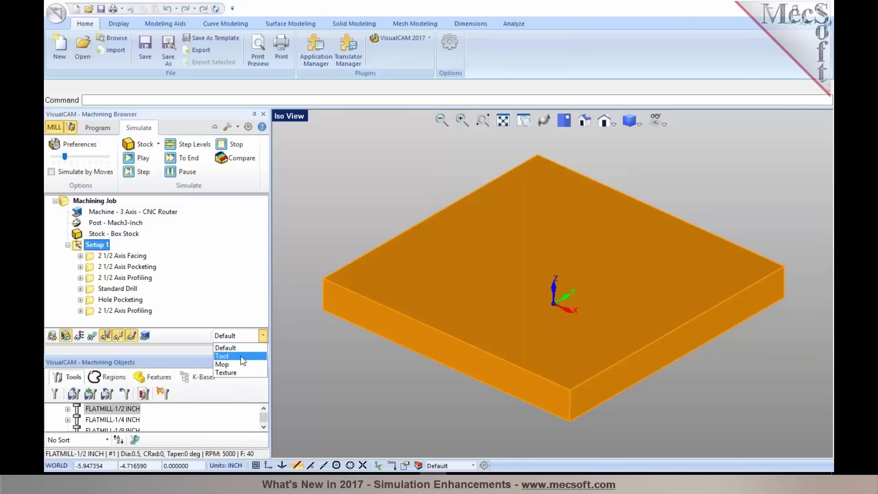
{"action": "left_click", "coordinate": [261, 336]}
{"action": "left_click", "coordinate": [73, 393]}
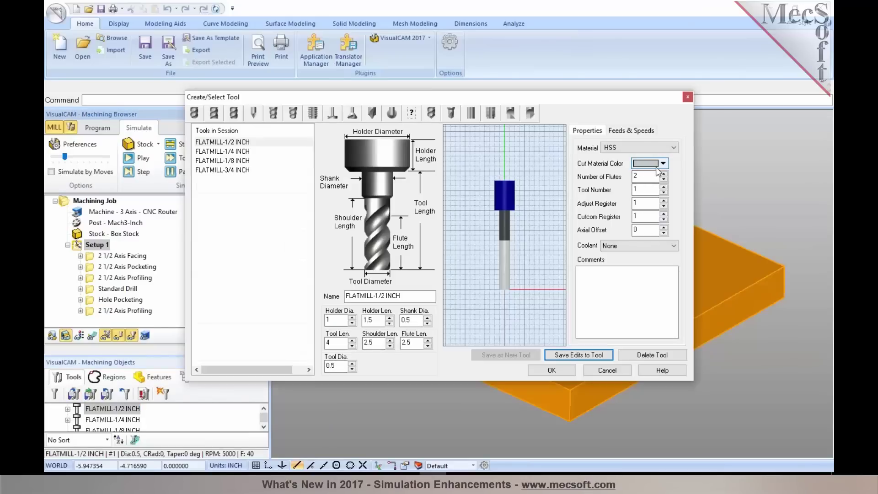
{"action": "left_click", "coordinate": [608, 370]}
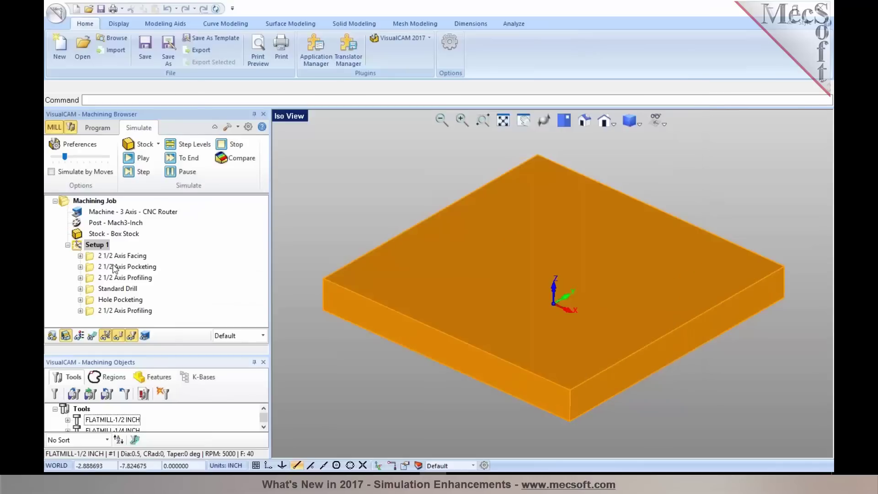
- Set the simulation color mode to Mop and simulate all of Setup 1, raising the playback speed partway through
{"action": "left_click", "coordinate": [263, 336]}
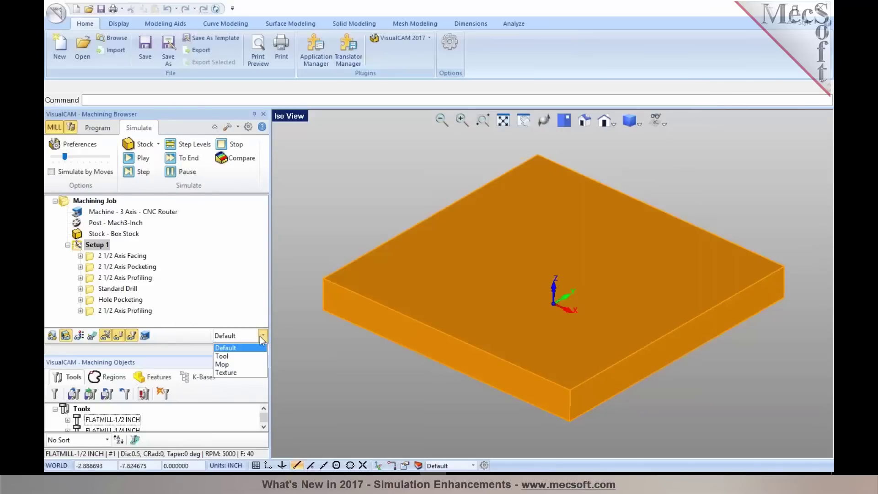
{"action": "left_click", "coordinate": [248, 365]}
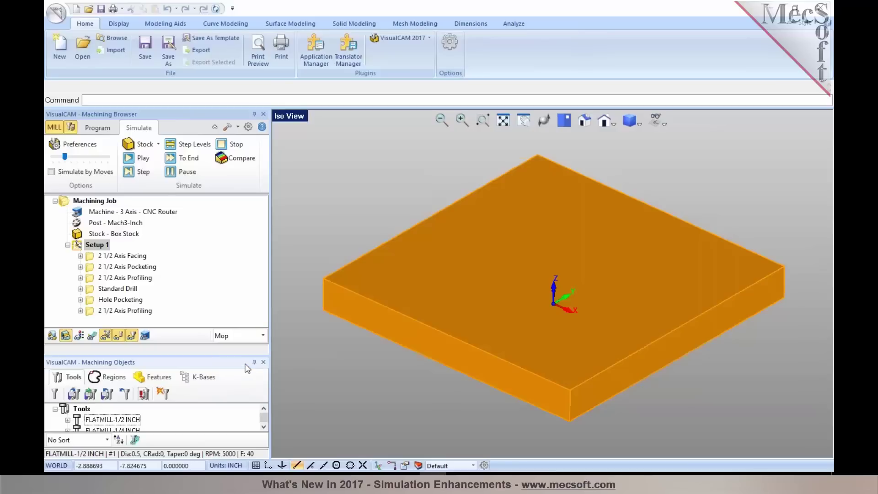
{"action": "left_click", "coordinate": [79, 249]}
{"action": "left_click", "coordinate": [129, 158]}
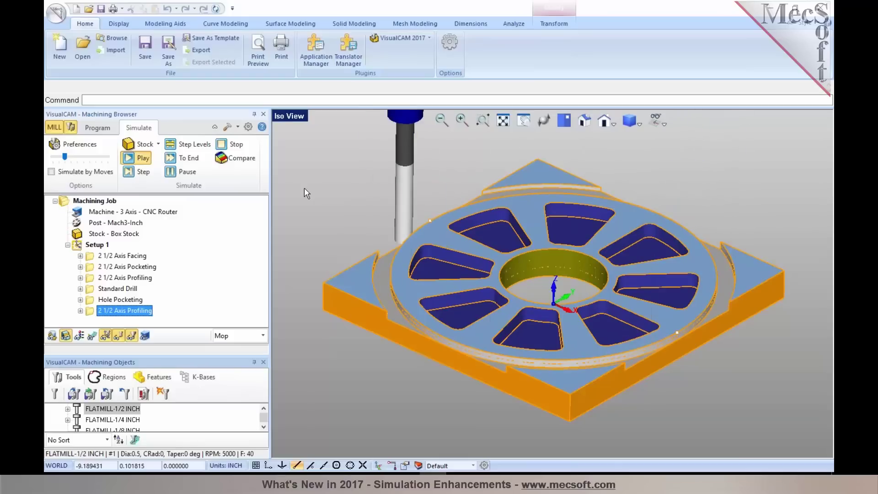
{"action": "left_click_drag", "start_coordinate": [65, 157], "coordinate": [71, 157]}
{"action": "left_click", "coordinate": [73, 157]}
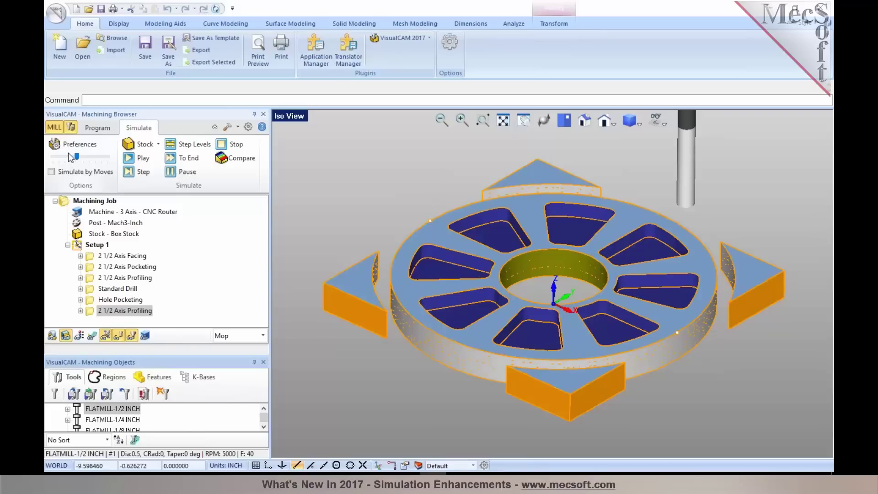
- Inspect the cut stock and enable removal of remnants during simulation in the simulation preferences
{"action": "right_click_drag", "start_coordinate": [485, 275], "coordinate": [465, 287]}
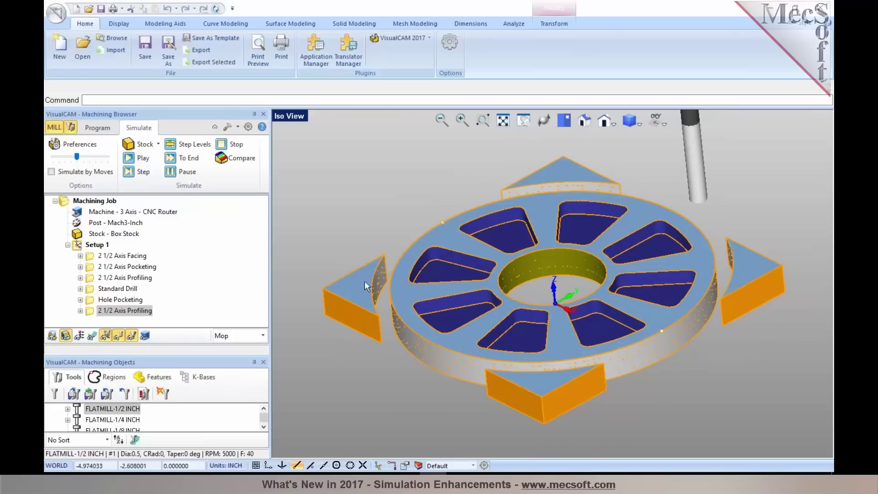
{"action": "right_click_drag", "start_coordinate": [498, 225], "coordinate": [560, 279]}
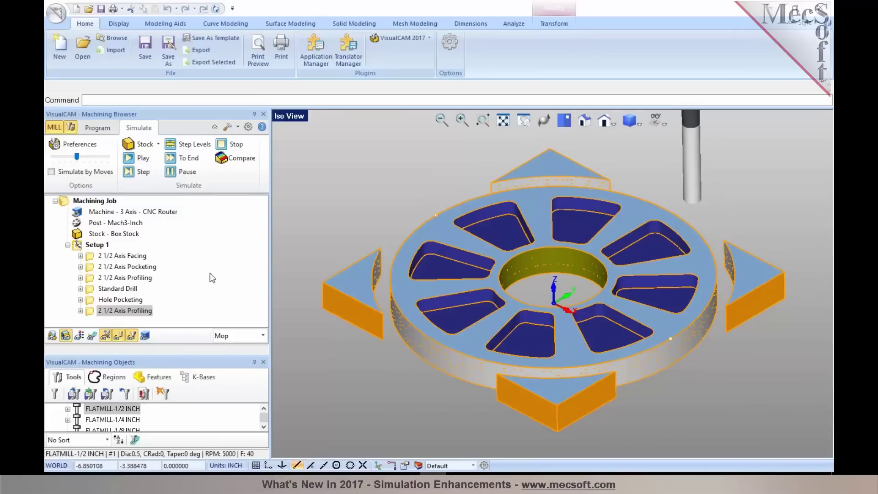
{"action": "left_click", "coordinate": [80, 144]}
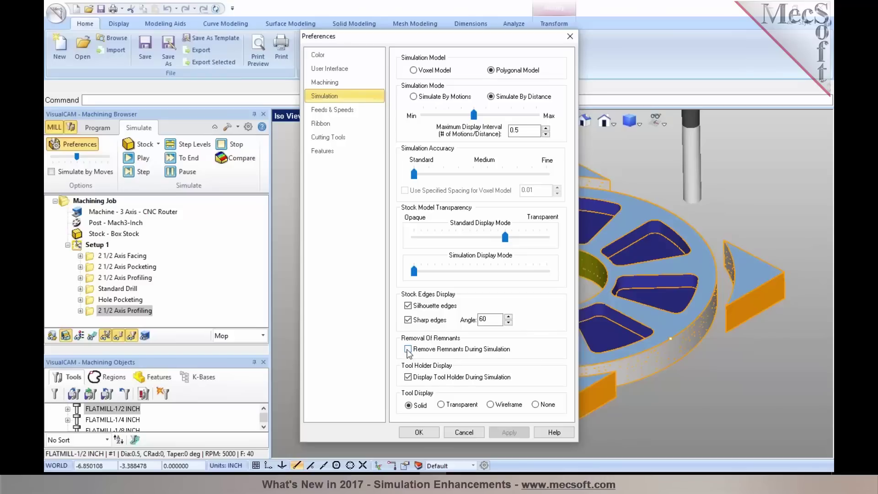
{"action": "left_click", "coordinate": [407, 350]}
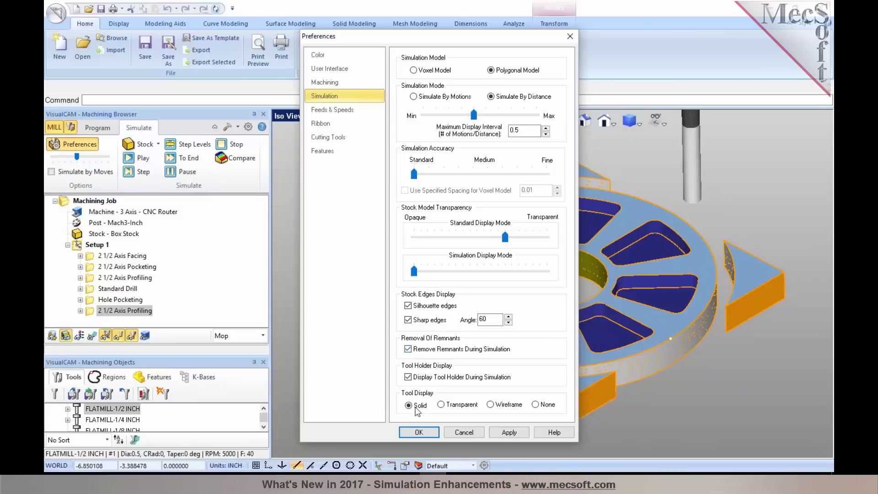
{"action": "left_click", "coordinate": [420, 432]}
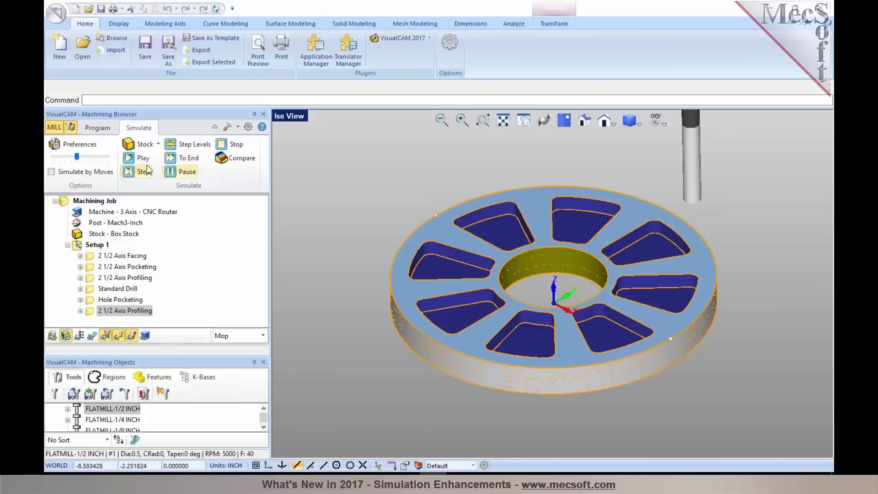
- Play the simulation of the final 2 1/2 Axis Profiling operation and inspect the machined wheel
{"action": "left_click", "coordinate": [133, 160]}
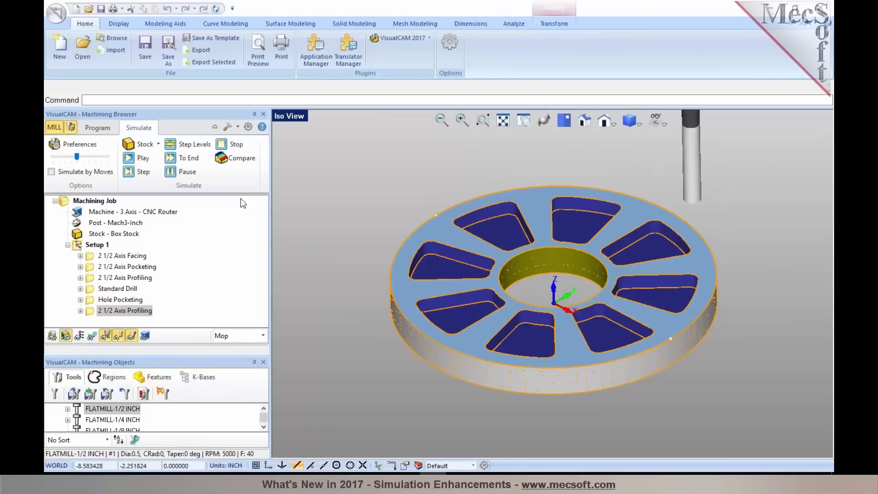
{"action": "left_click", "coordinate": [128, 307]}
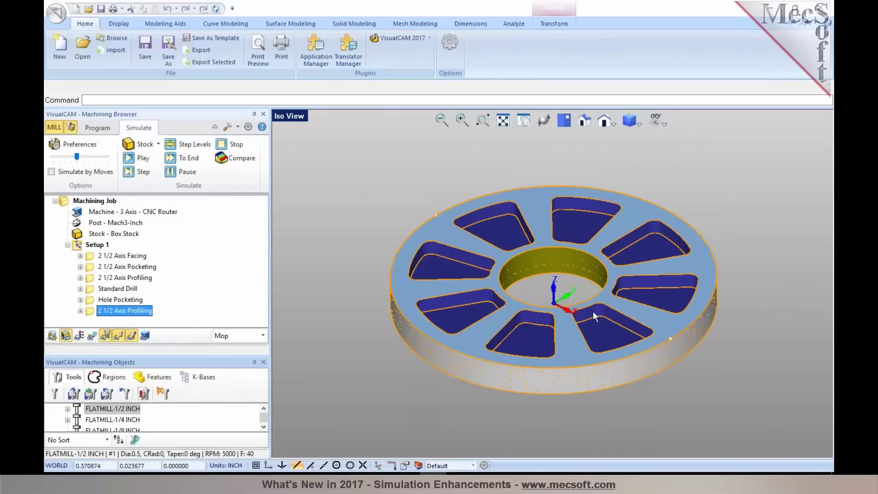
{"action": "right_click_drag", "start_coordinate": [595, 316], "coordinate": [541, 297]}
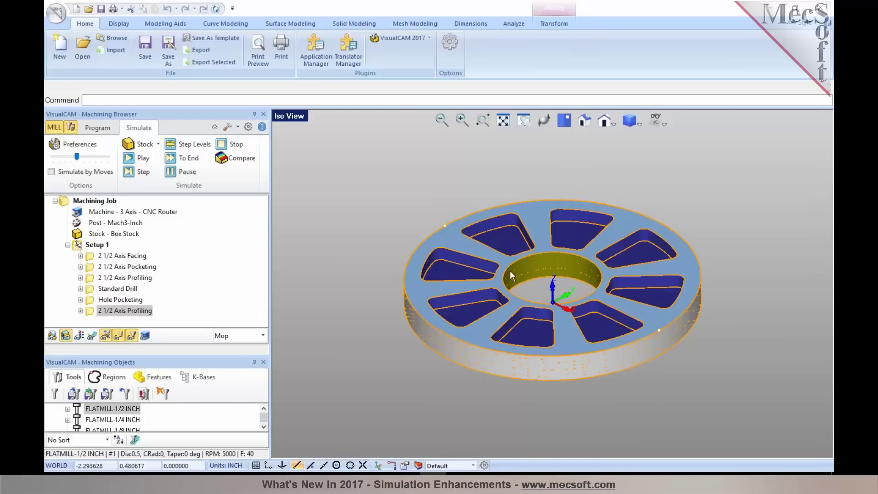
- Open the machine tool setup of the machining job and view the whole CNC router around the wheel
{"action": "scroll", "coordinate": [551, 299], "scroll_direction": "down", "scroll_amount": 1}
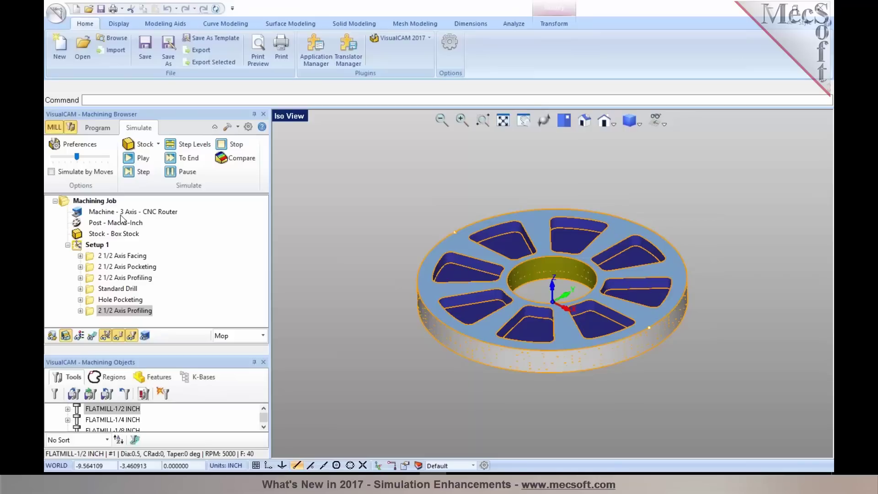
{"action": "left_click", "coordinate": [97, 128]}
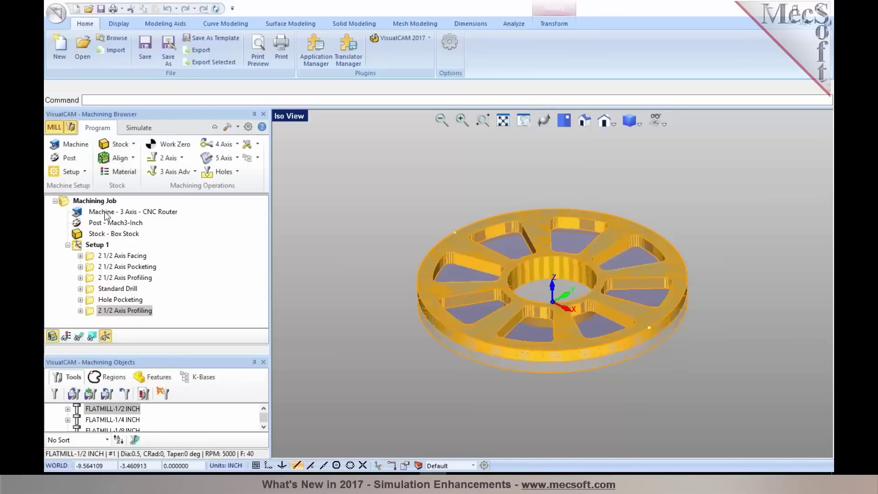
{"action": "left_click", "coordinate": [104, 212]}
{"action": "double_click", "coordinate": [105, 214]}
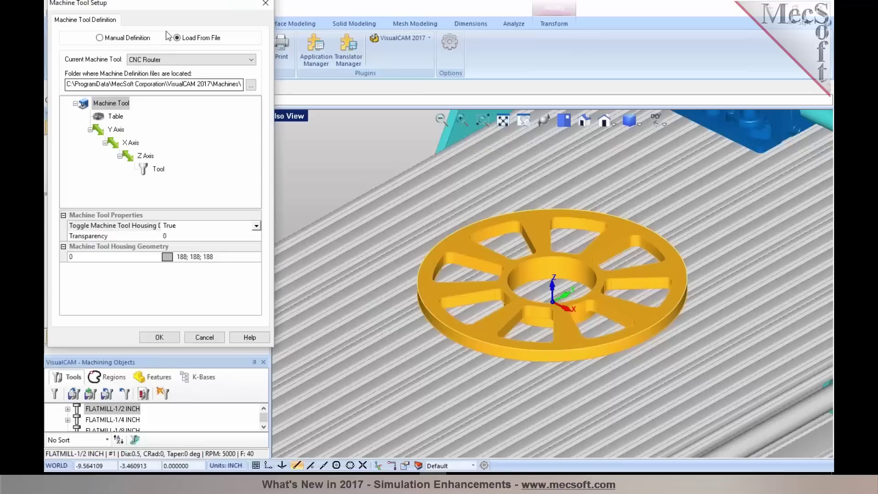
{"action": "scroll", "coordinate": [498, 258], "scroll_direction": "down", "scroll_amount": 5}
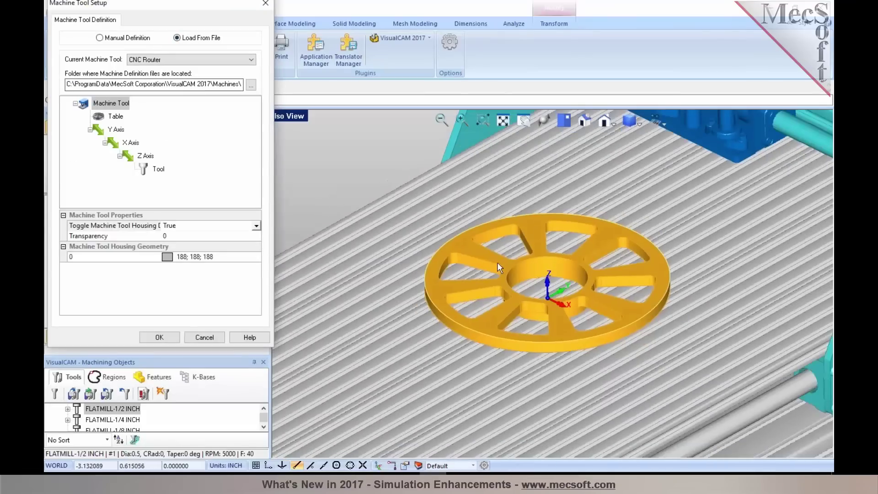
- Browse the available machine tool definitions, choose CNC Router as the current machine tool, and accept the setup
{"action": "left_click", "coordinate": [251, 60]}
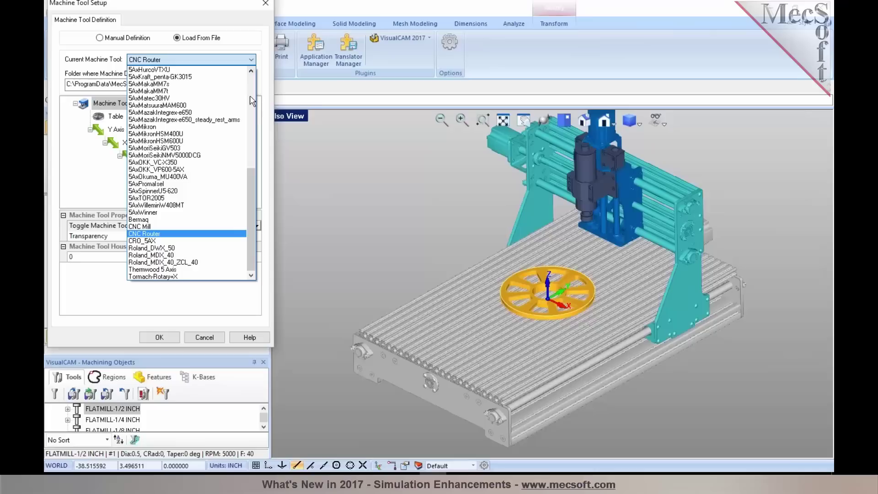
{"action": "left_click_drag", "start_coordinate": [252, 174], "coordinate": [260, 83]}
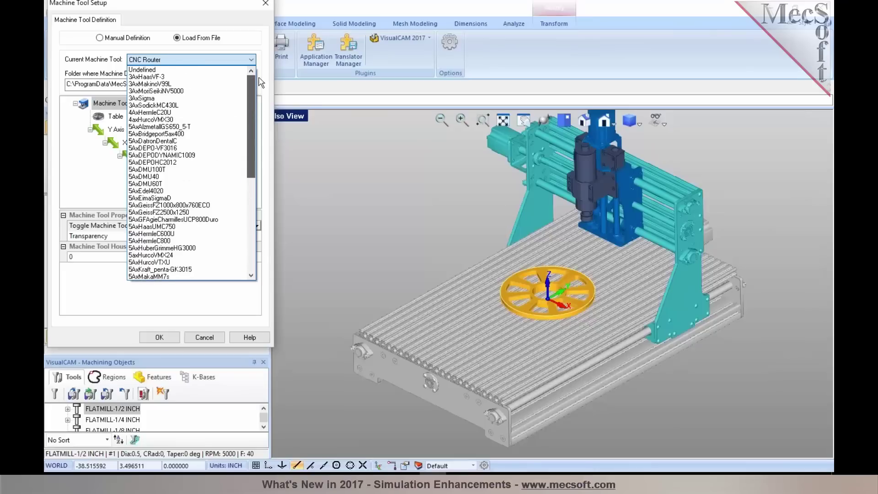
{"action": "left_click_drag", "start_coordinate": [257, 89], "coordinate": [251, 198]}
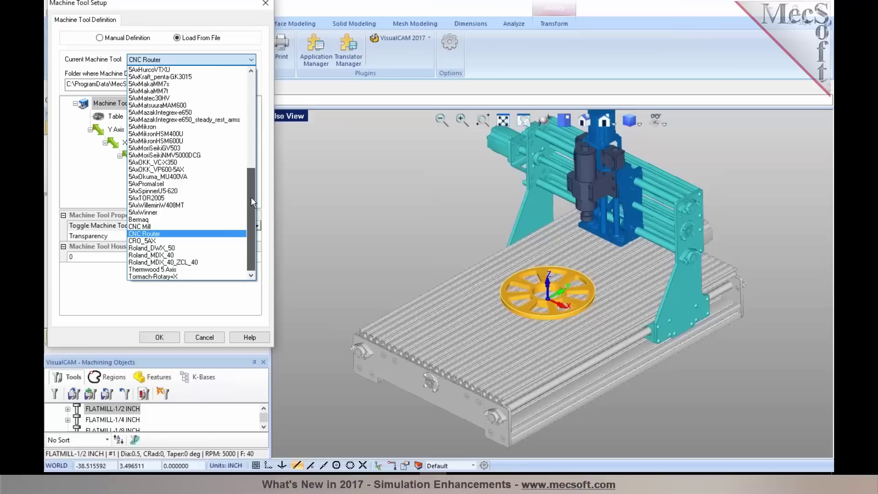
{"action": "left_click", "coordinate": [235, 234]}
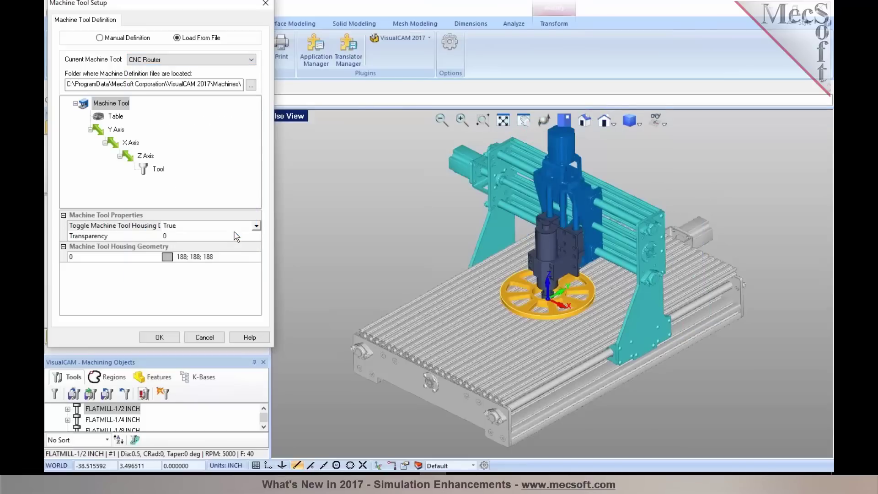
{"action": "left_click", "coordinate": [158, 337]}
- Turn on machine tool display for the simulation and play the simulation of all of Setup 1
{"action": "left_click", "coordinate": [138, 128]}
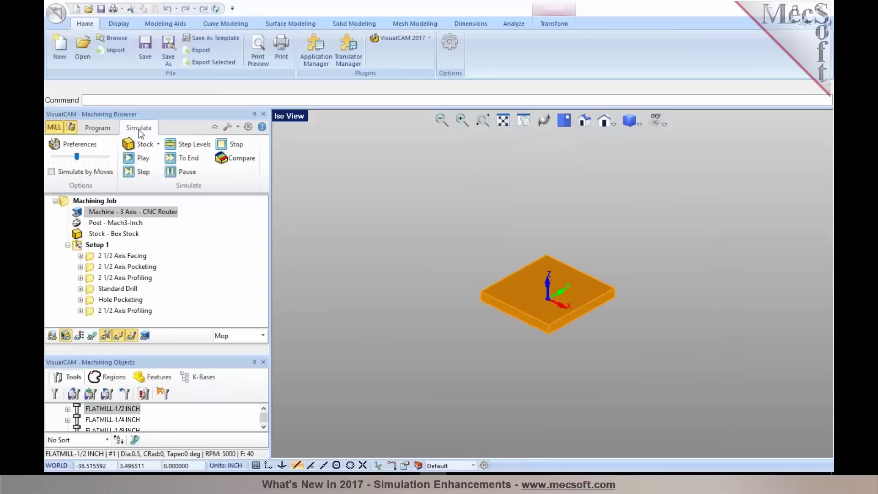
{"action": "left_click", "coordinate": [145, 335]}
{"action": "left_click", "coordinate": [97, 245]}
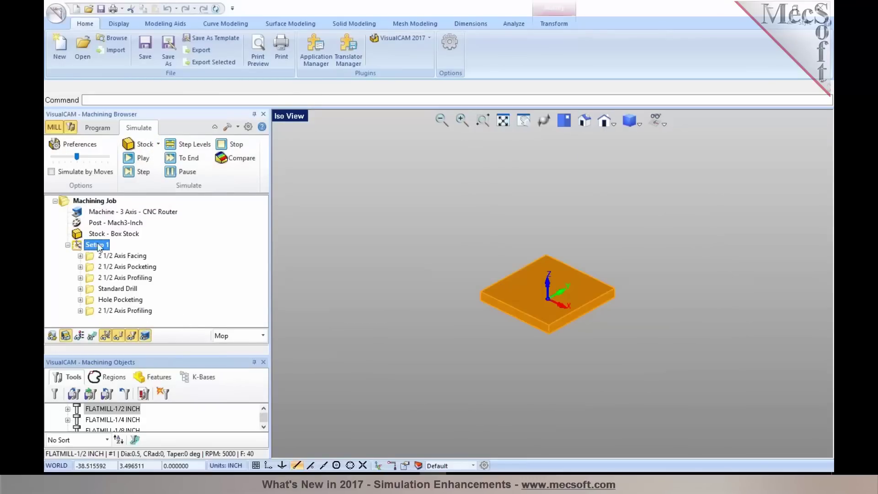
{"action": "left_click", "coordinate": [130, 156]}
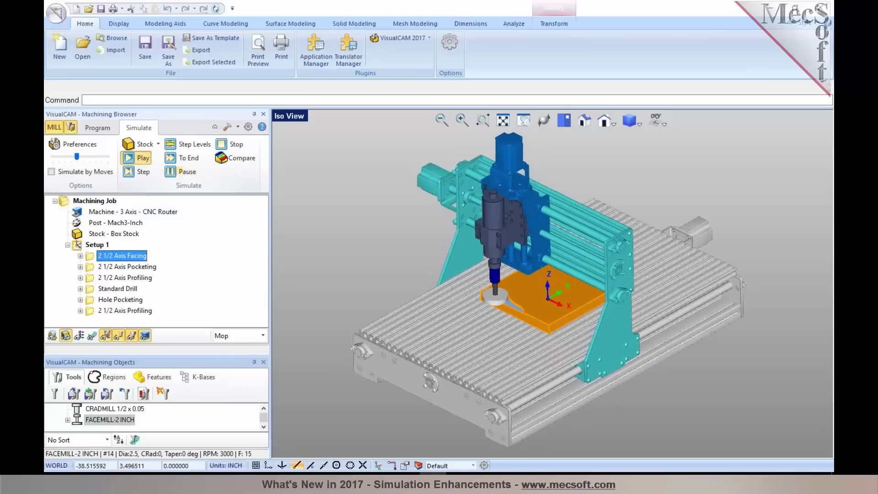
- Examine the router and cutting tool up close while the 2 1/2 Axis Facing and Pocketing operations are simulated
{"action": "scroll", "coordinate": [501, 285], "scroll_direction": "up", "scroll_amount": 3}
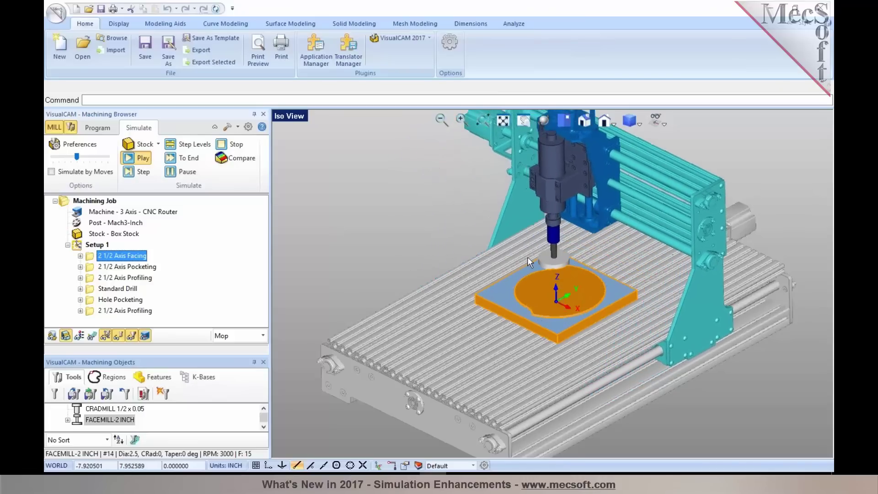
{"action": "scroll", "coordinate": [581, 273], "scroll_direction": "up", "scroll_amount": 1}
{"action": "scroll", "coordinate": [536, 278], "scroll_direction": "up", "scroll_amount": 1}
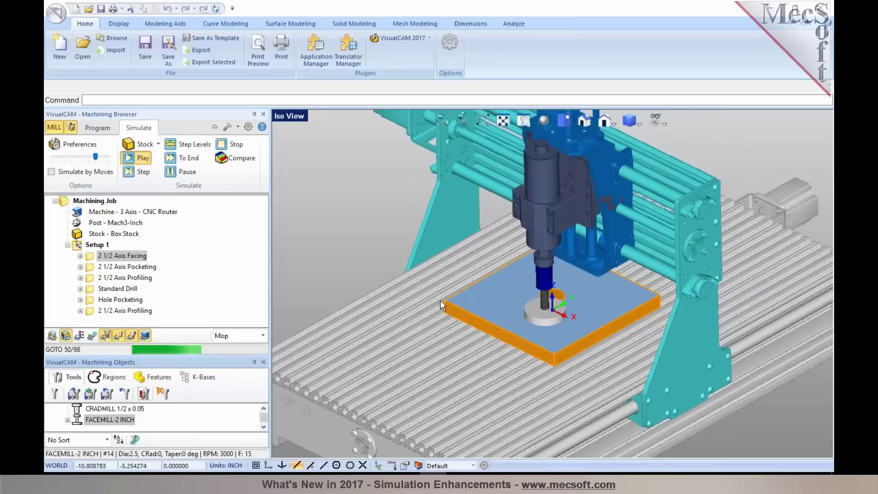
{"action": "scroll", "coordinate": [548, 311], "scroll_direction": "up", "scroll_amount": 2}
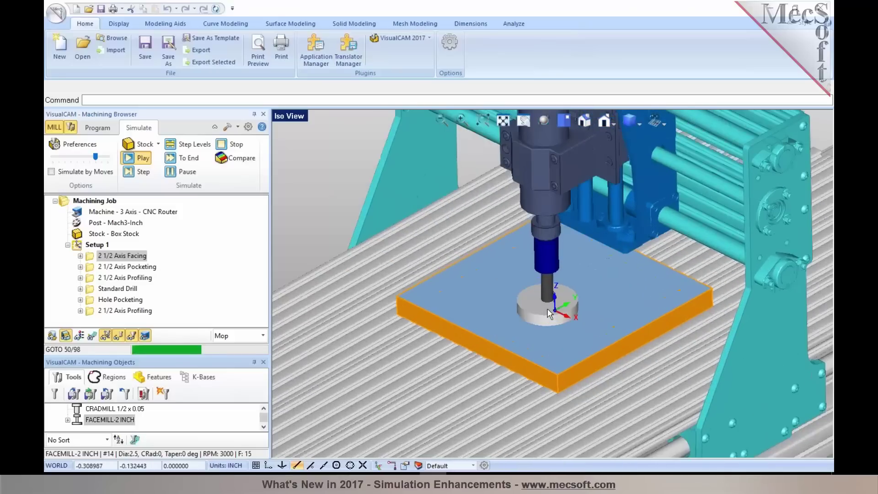
{"action": "scroll", "coordinate": [547, 312], "scroll_direction": "up", "scroll_amount": 3}
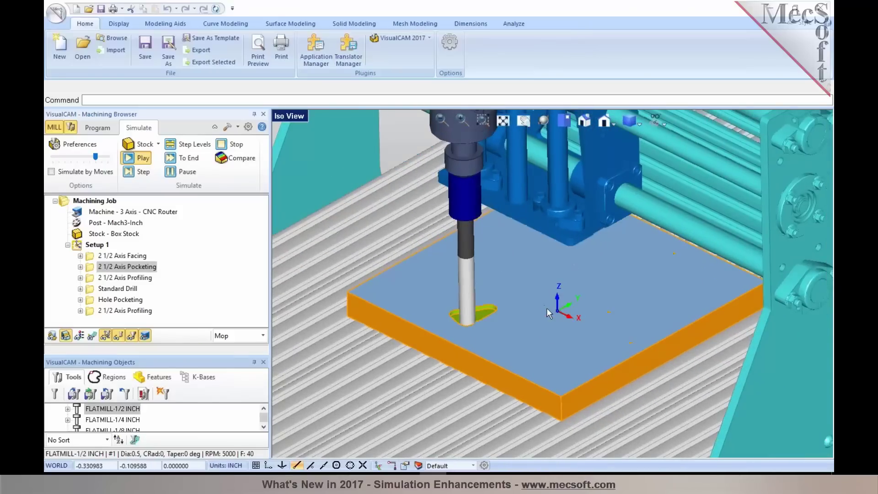
{"action": "scroll", "coordinate": [503, 310], "scroll_direction": "up", "scroll_amount": 3}
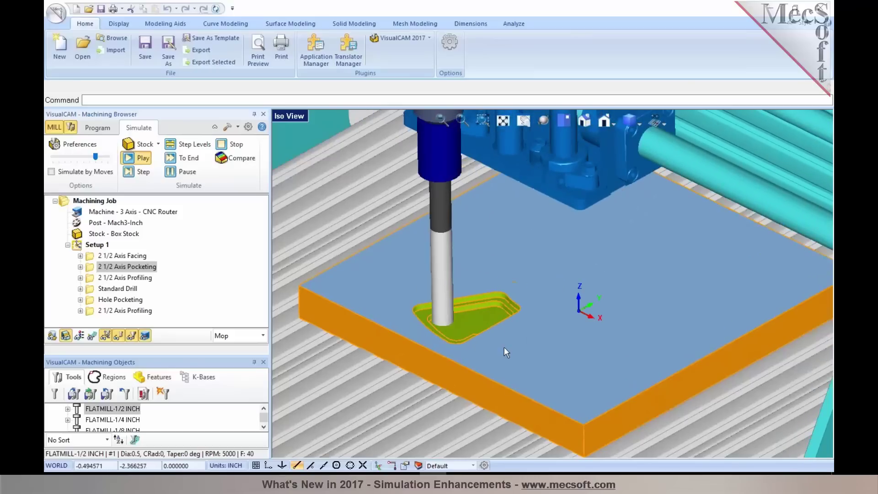
{"action": "scroll", "coordinate": [504, 348], "scroll_direction": "down", "scroll_amount": 5}
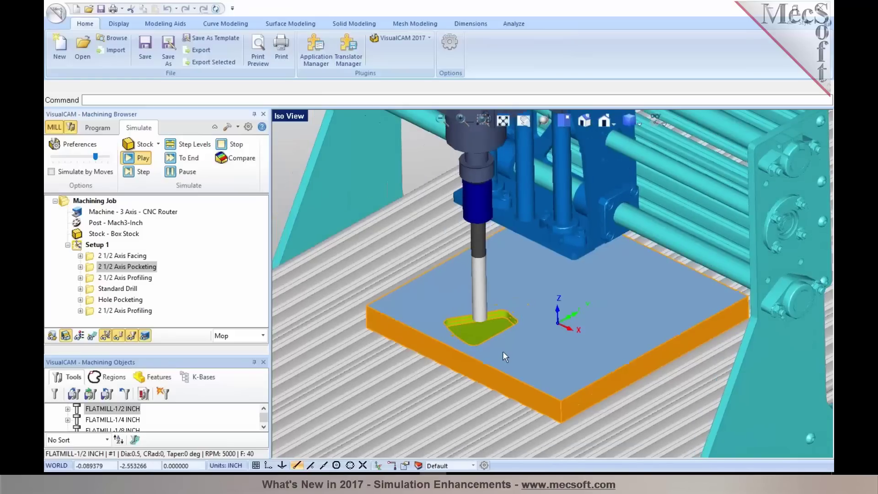